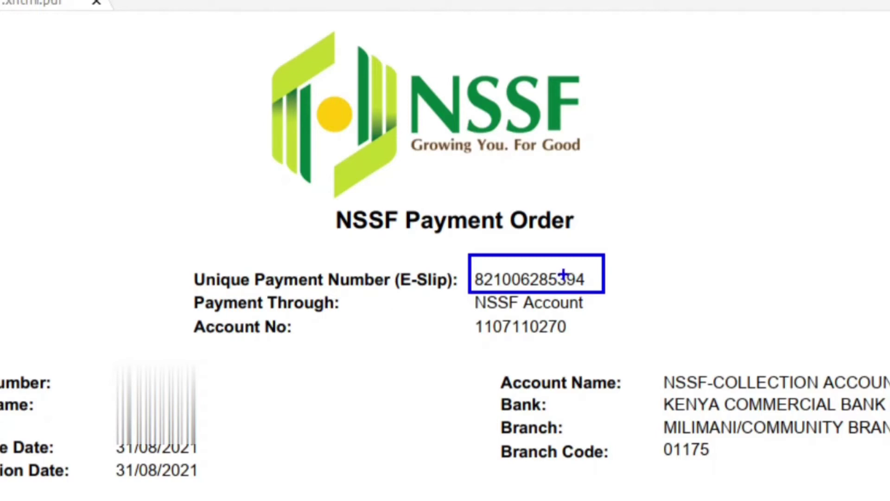
Step: Return from the PDF tab to the eSF24 portal's SF24 Management help page
{"action": "right_click", "coordinate": [564, 272]}
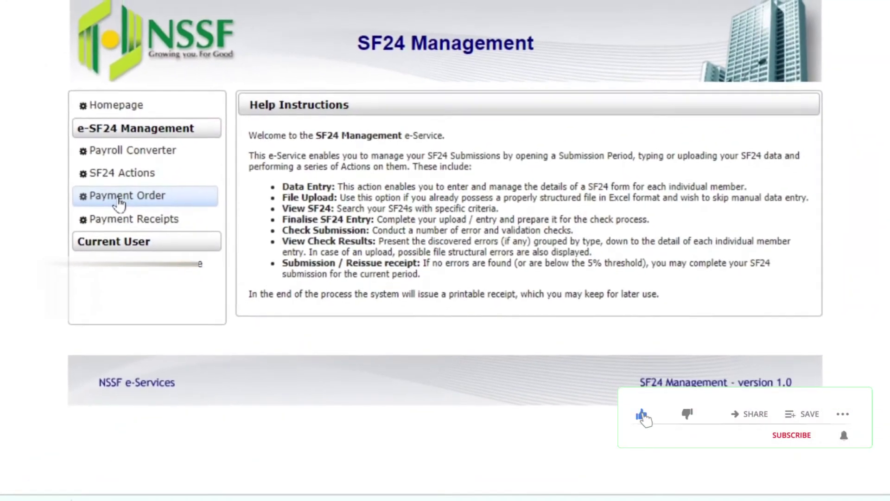
Step: Open the Payment Order page from the e-SF24 Management menu
{"action": "left_click", "coordinate": [125, 197]}
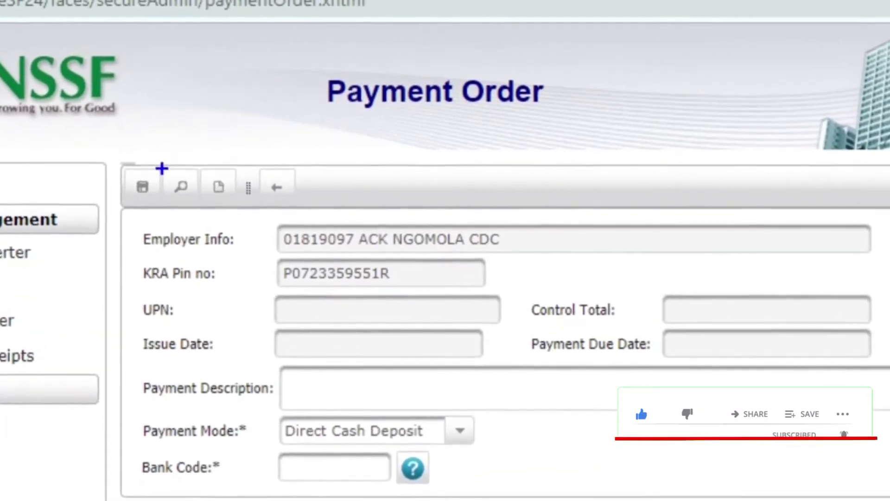
{"action": "left_click_drag", "start_coordinate": [165, 170], "coordinate": [200, 200]}
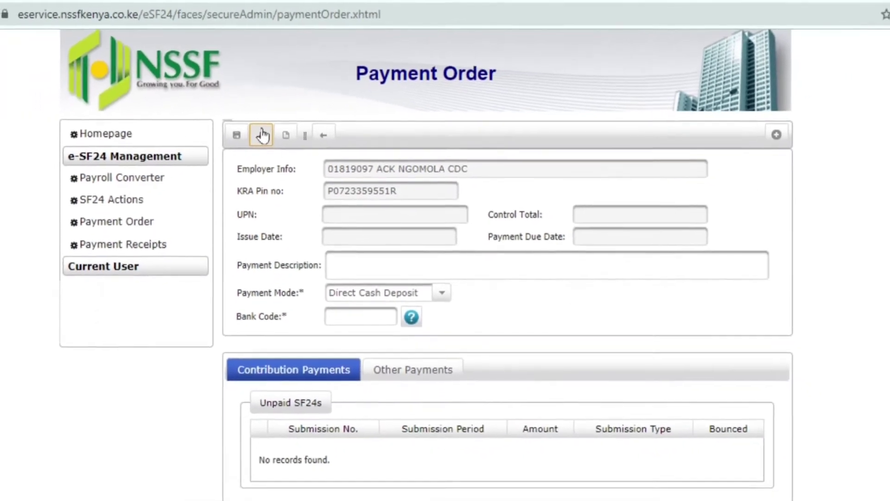
Step: Open the Search Payment Orders dialog with its issue-date calendar
{"action": "left_click", "coordinate": [277, 119]}
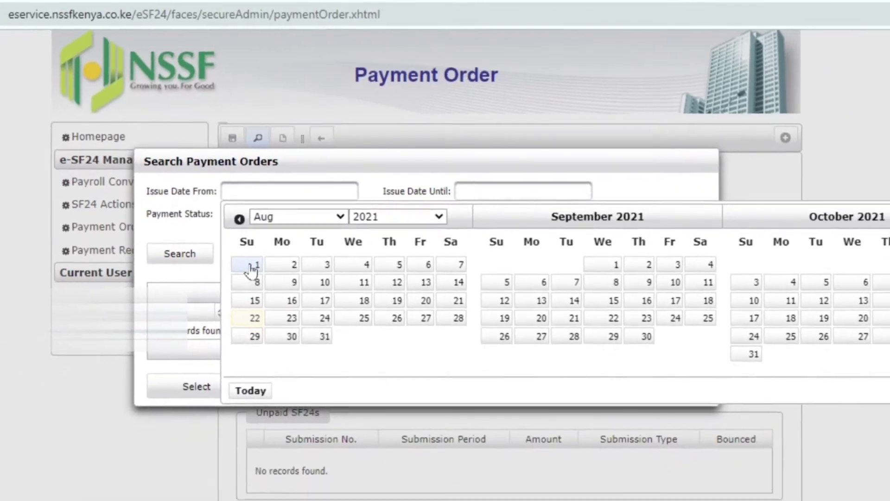
Step: Filter the payment order search to issue dates 01/08/2021–31/08/2021 with status Paid
{"action": "left_click", "coordinate": [225, 297]}
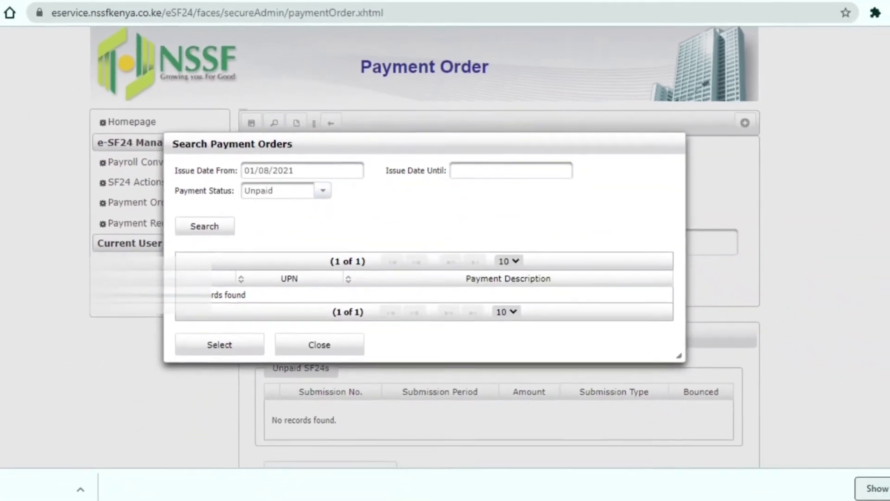
{"action": "left_click", "coordinate": [463, 159]}
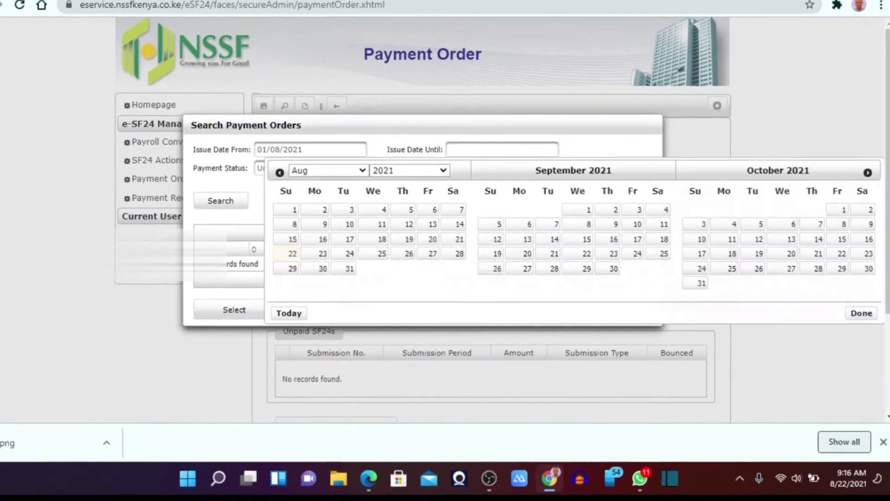
{"action": "left_click", "coordinate": [350, 267]}
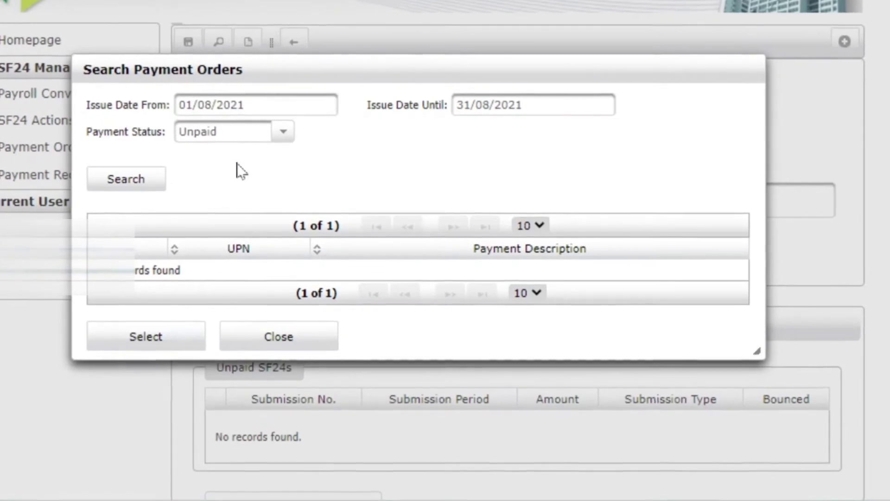
{"action": "left_click", "coordinate": [139, 179]}
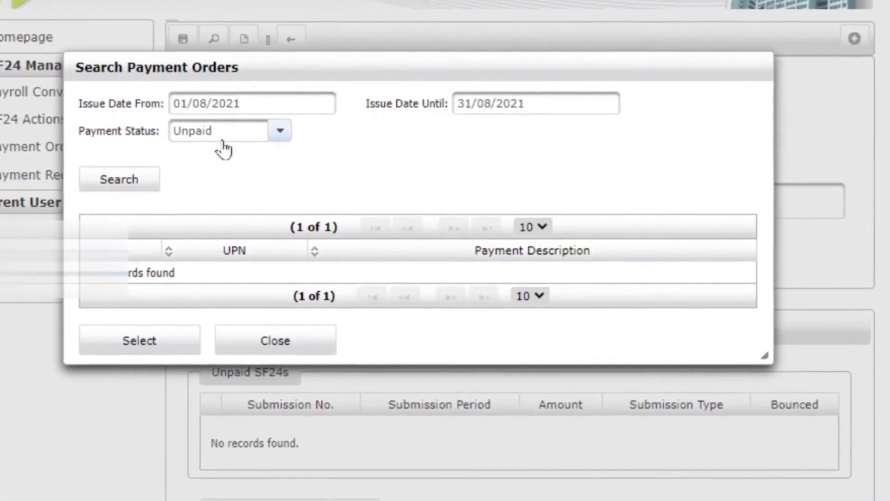
{"action": "left_click", "coordinate": [279, 131]}
{"action": "left_click", "coordinate": [226, 186]}
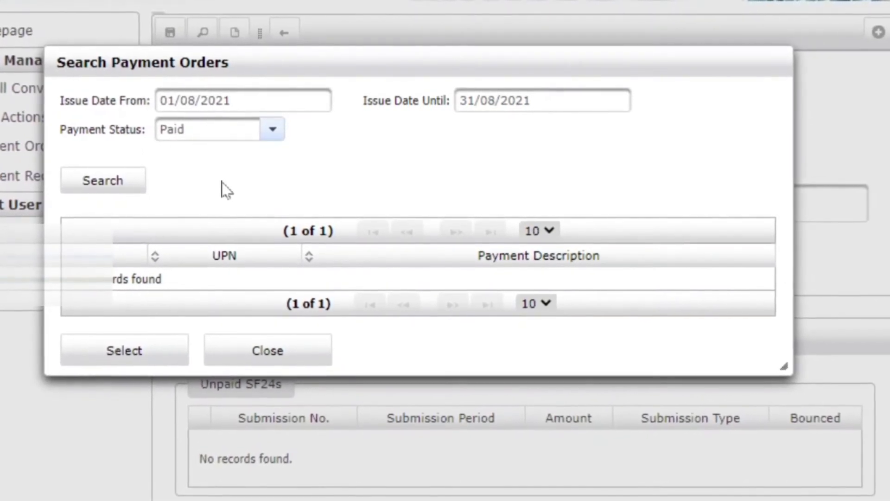
Step: Search paid August 2021 orders, then move the start issue date back to 31/05/2021
{"action": "left_click", "coordinate": [102, 184]}
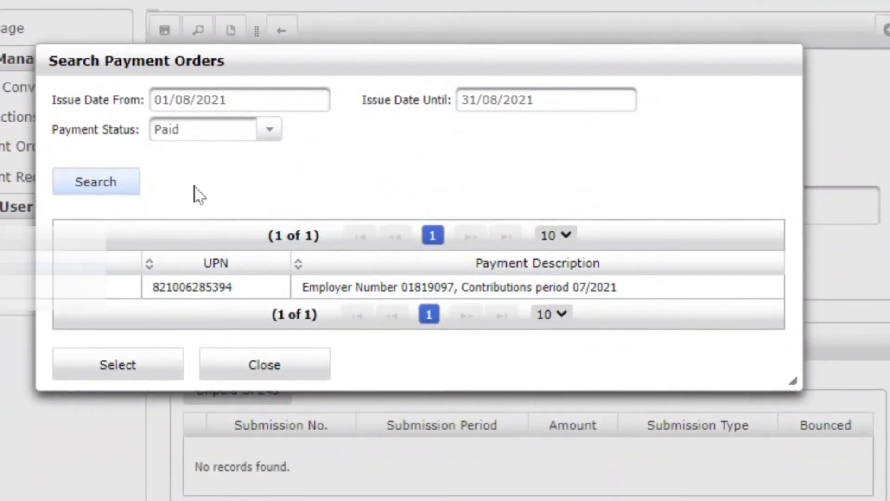
{"action": "left_click", "coordinate": [157, 288]}
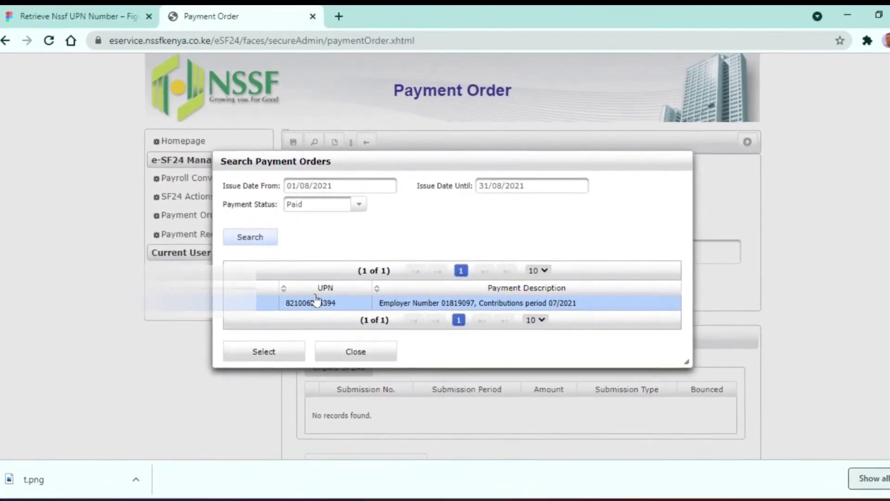
{"action": "left_click", "coordinate": [341, 188]}
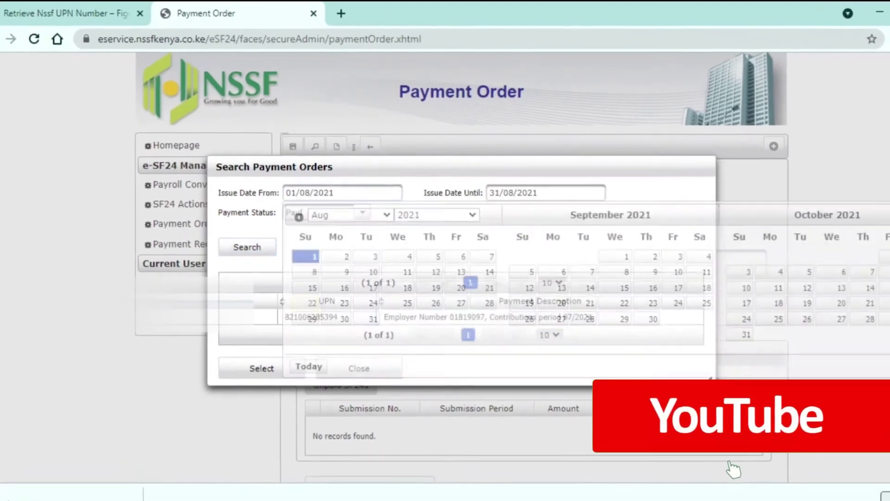
{"action": "left_click", "coordinate": [382, 216]}
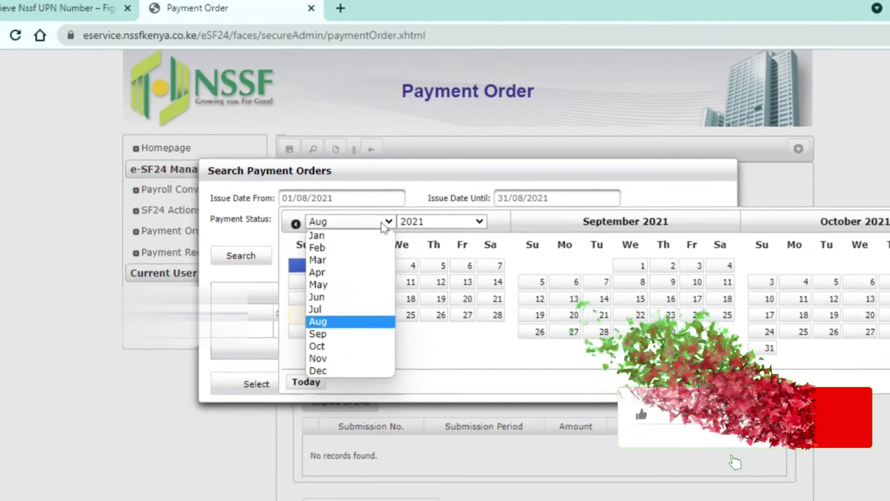
{"action": "left_click", "coordinate": [317, 275]}
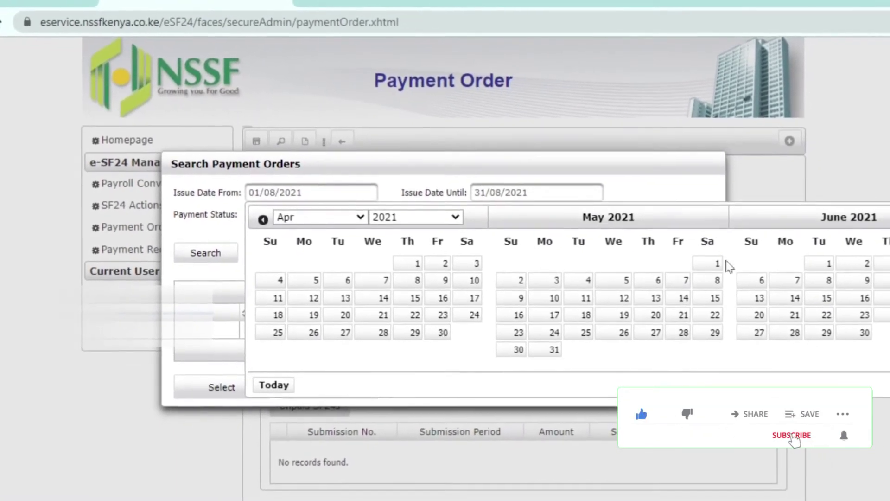
{"action": "left_click", "coordinate": [534, 345]}
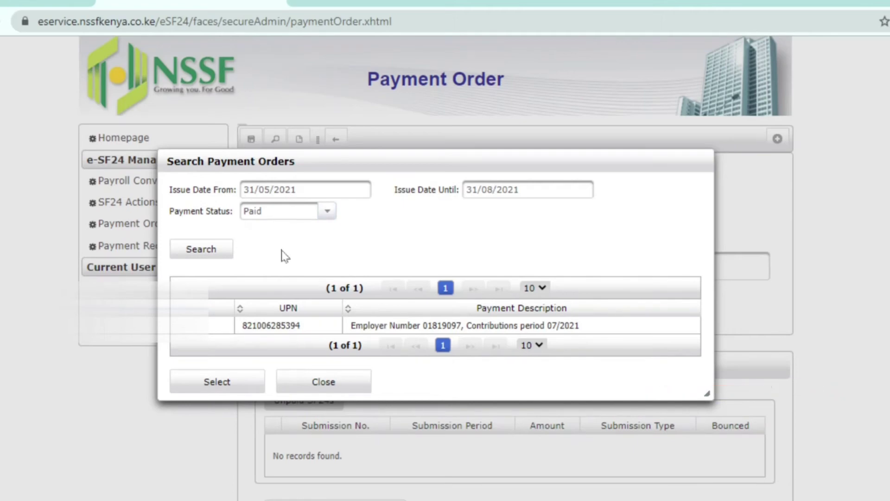
Step: Rerun the search from 31/05/2021 and pick the 06/2021 order among three results
{"action": "left_click", "coordinate": [202, 250]}
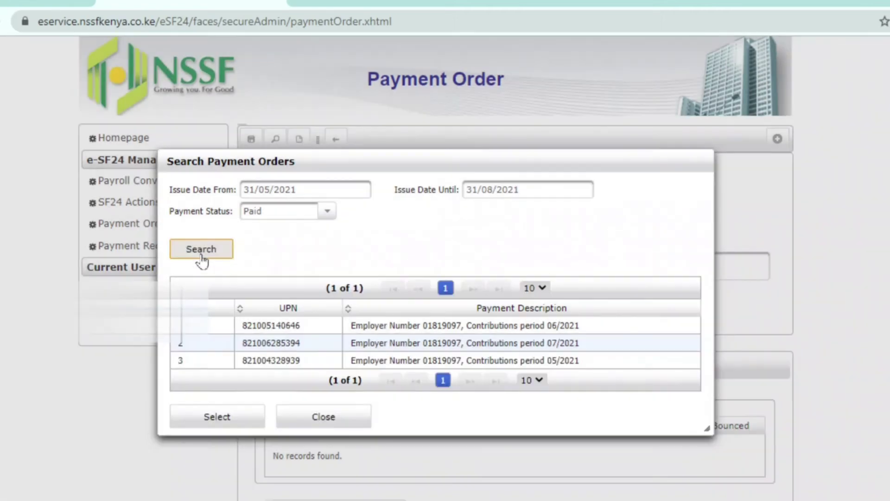
{"action": "left_click", "coordinate": [383, 349]}
{"action": "left_click", "coordinate": [302, 330]}
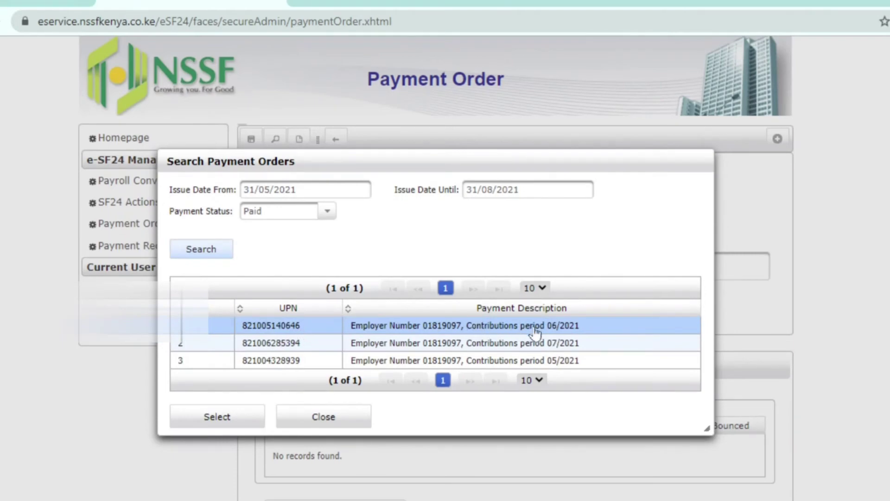
{"action": "left_click", "coordinate": [551, 341]}
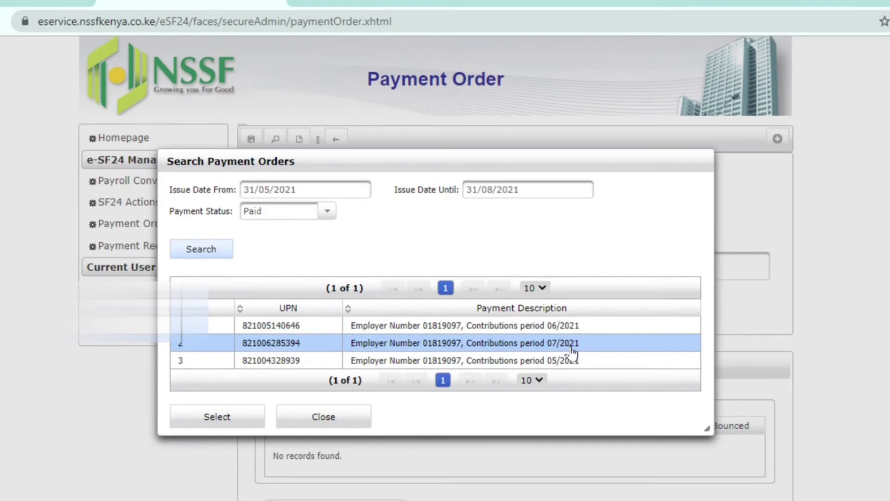
{"action": "left_click", "coordinate": [371, 366]}
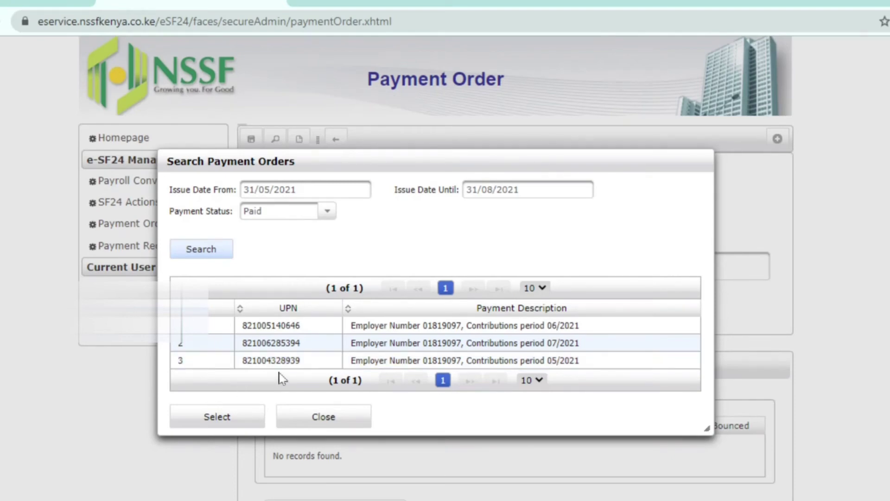
{"action": "left_click", "coordinate": [272, 329]}
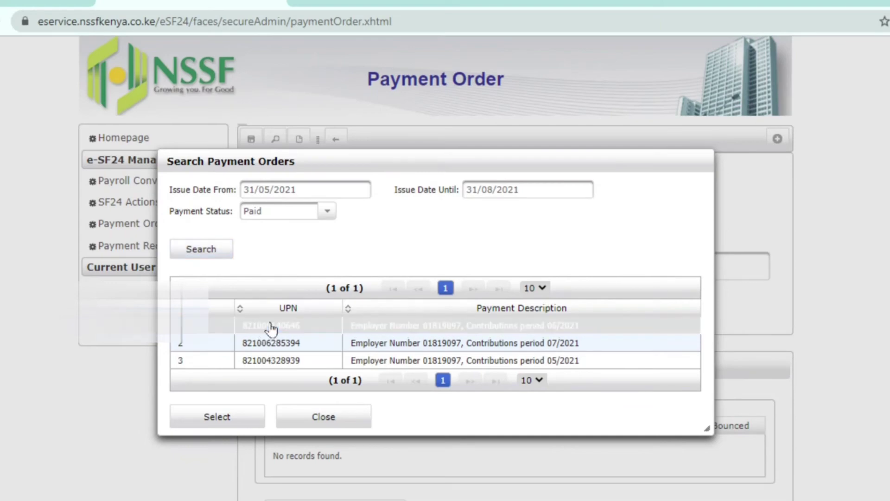
Step: Load the 06/2021 payment order into the form and review its 7200 total
{"action": "left_click", "coordinate": [210, 417]}
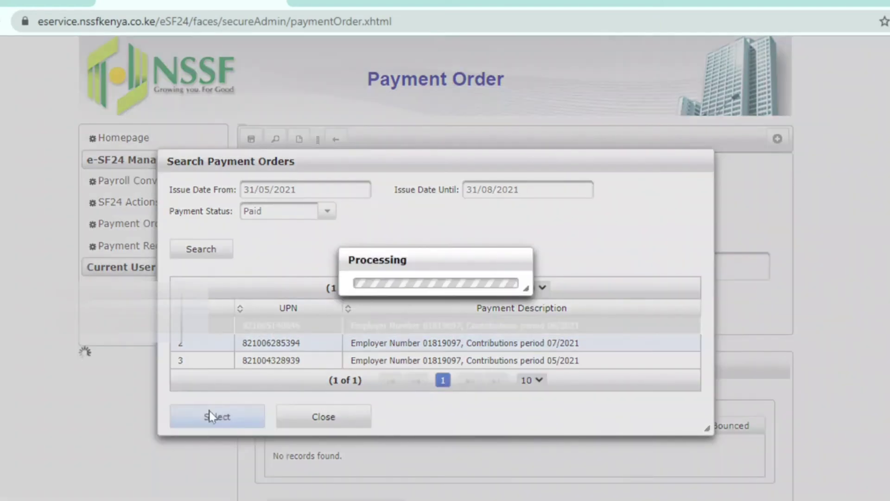
{"action": "scroll", "coordinate": [269, 427], "scroll_direction": "down", "scroll_amount": 5}
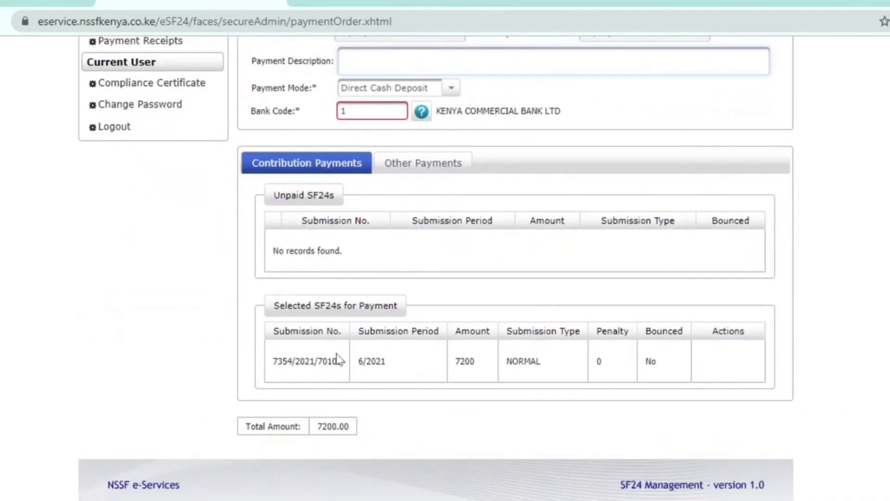
{"action": "scroll", "coordinate": [291, 321], "scroll_direction": "up", "scroll_amount": 5}
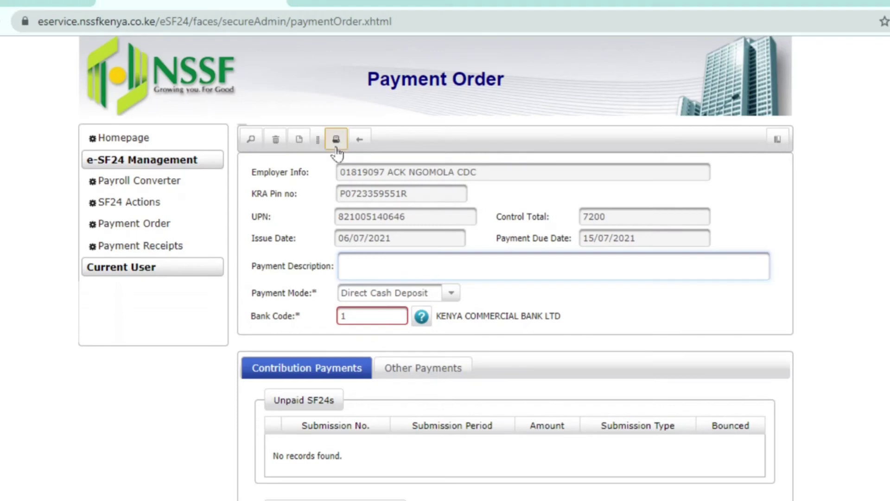
Step: Generate the 06/2021 payment order PDF, totalling 7200
{"action": "left_click", "coordinate": [337, 139]}
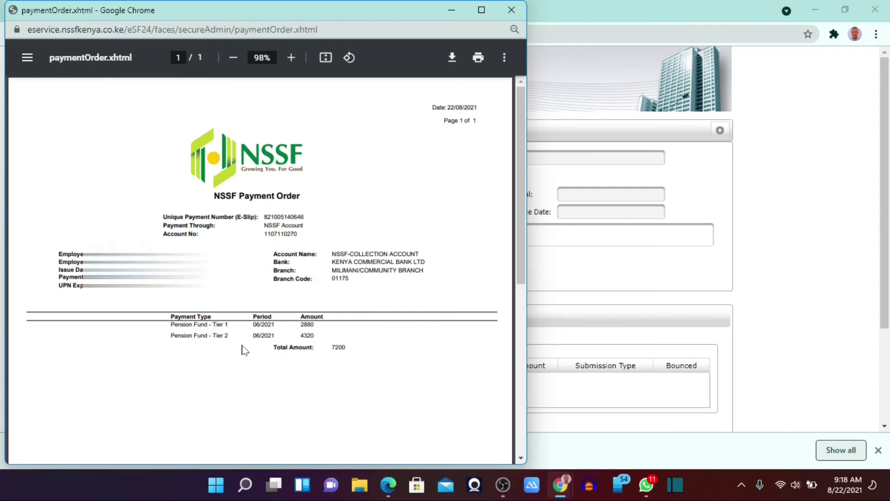
Step: Print the payment order PDF with the destination set to Save as PDF
{"action": "left_click", "coordinate": [478, 58]}
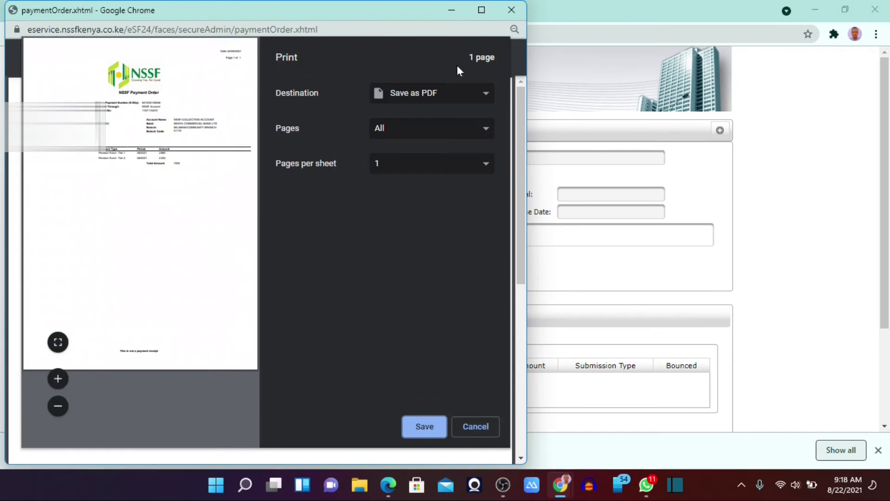
{"action": "left_click", "coordinate": [481, 95]}
{"action": "left_click", "coordinate": [430, 110]}
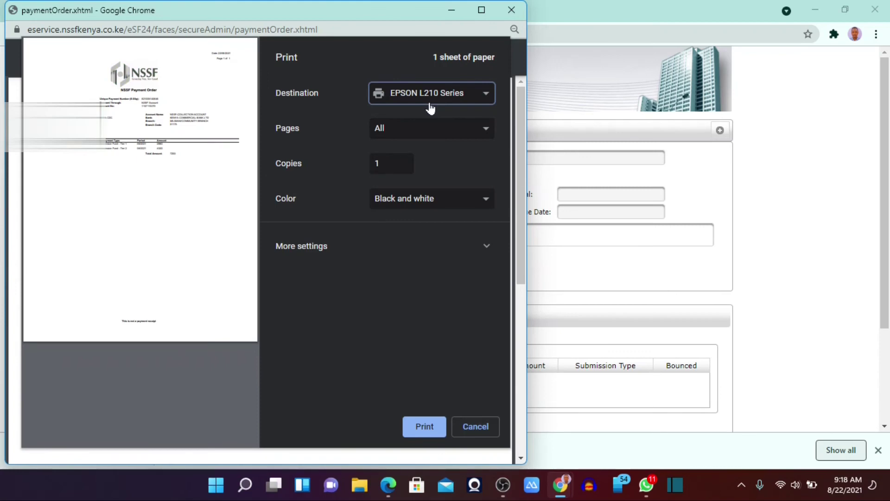
{"action": "left_click", "coordinate": [486, 91]}
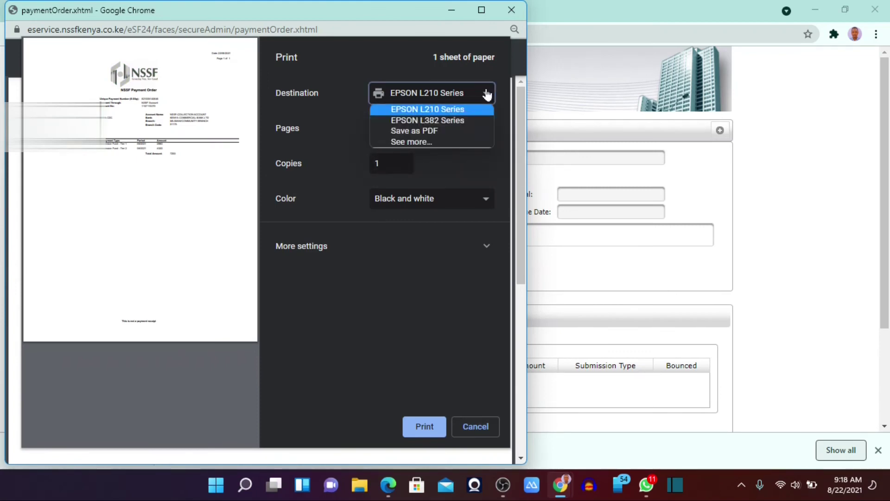
{"action": "left_click", "coordinate": [425, 130]}
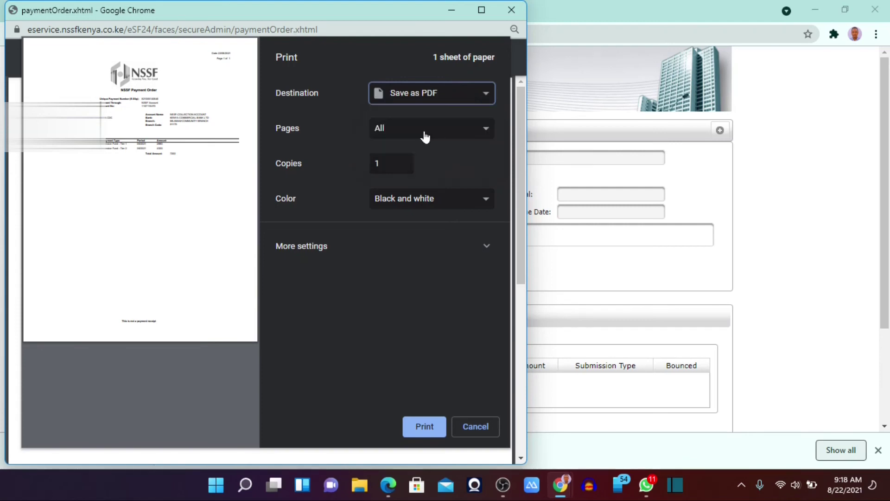